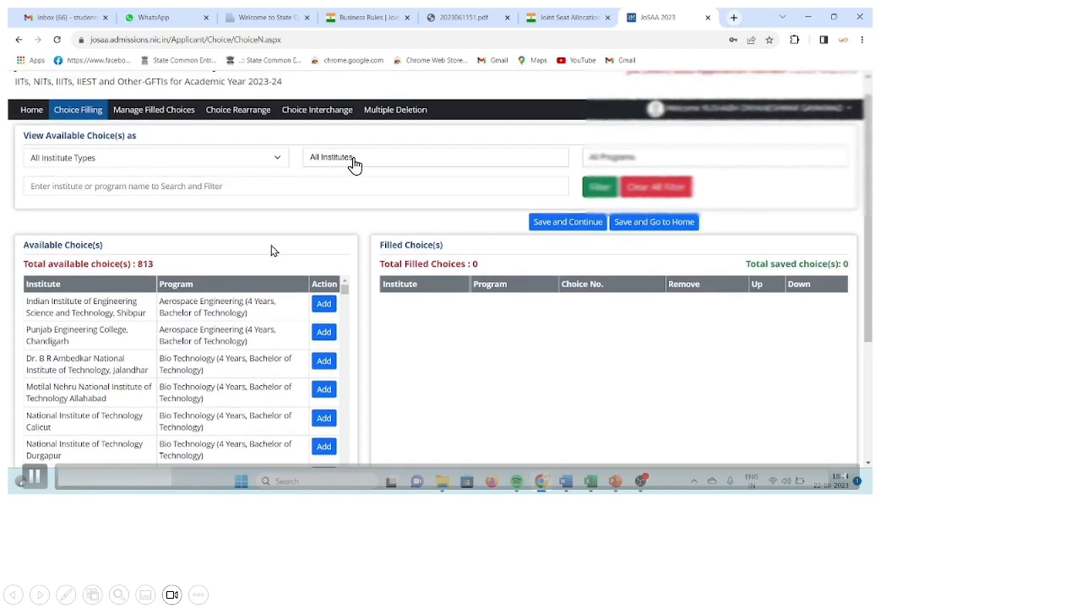
# Filter the available choices to the Indian Institute of Technology type and the institute Indian Institute of Technology Bombay
pyautogui.click(262, 160)
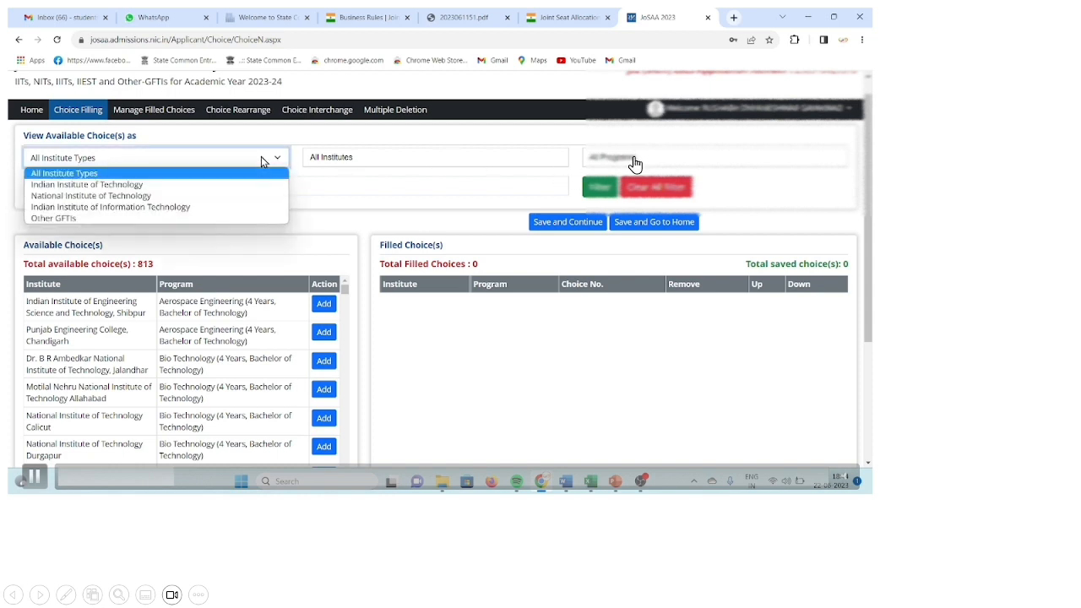
pyautogui.click(246, 184)
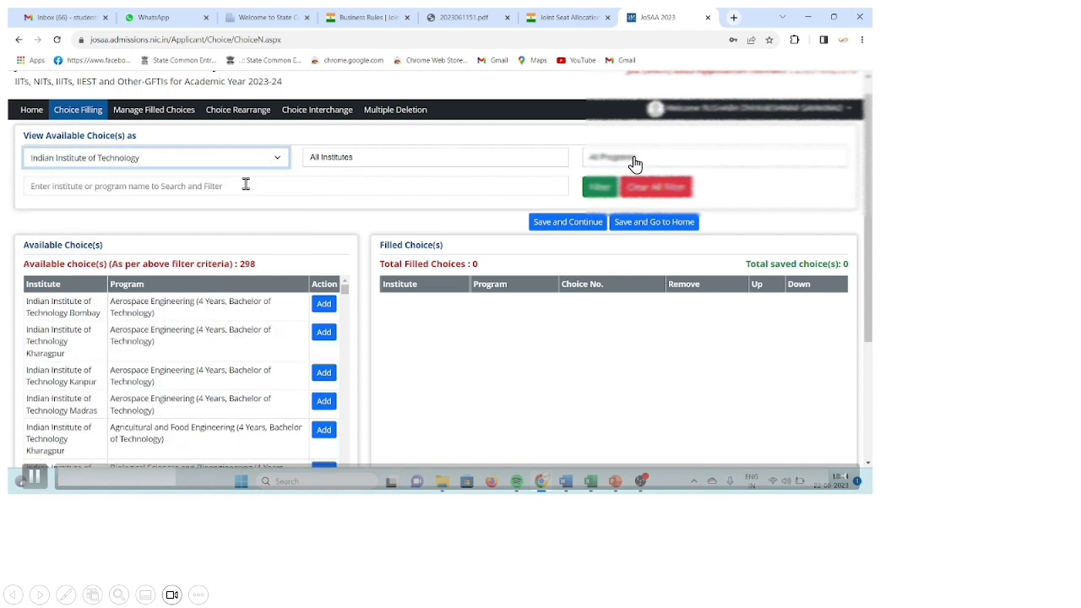
pyautogui.click(362, 163)
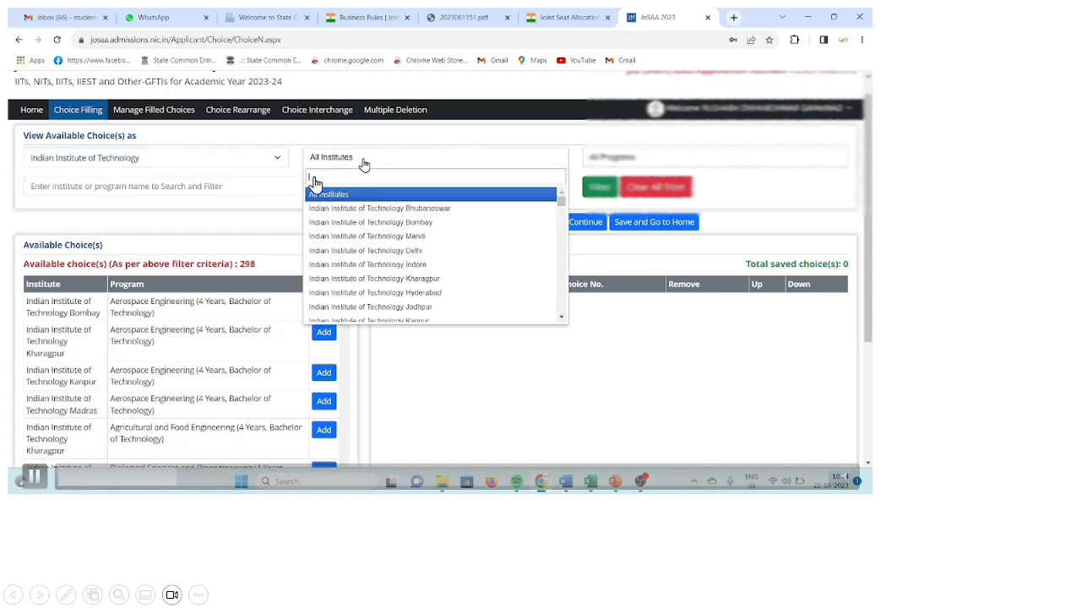
pyautogui.click(378, 224)
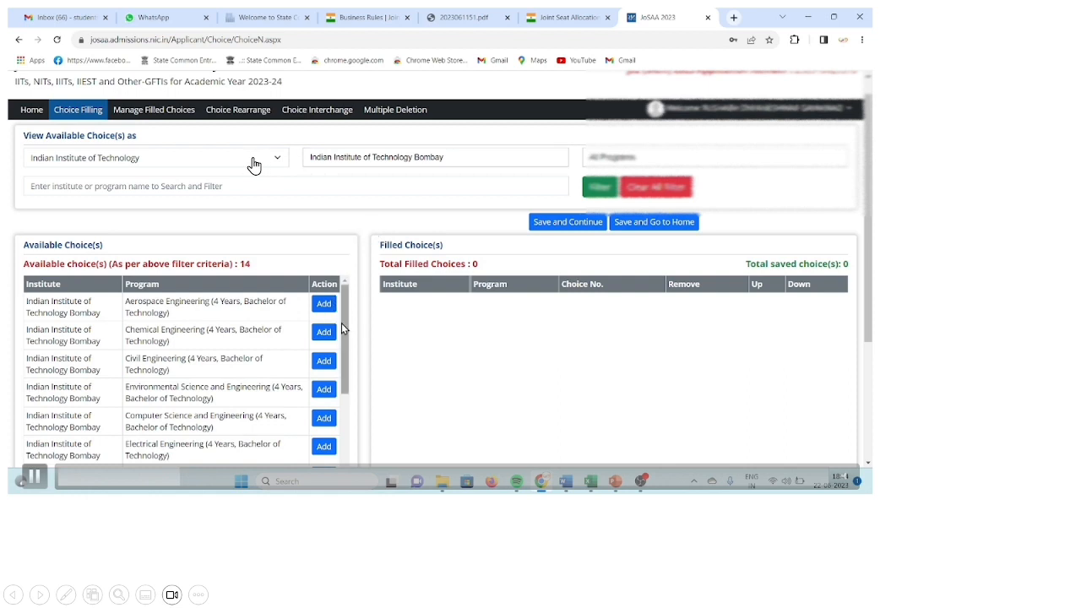
# Add Computer Science and Engineering and Mechanical Engineering at IIT Bombay to the filled choices
pyautogui.moveTo(346, 326); pyautogui.dragTo(345, 362)
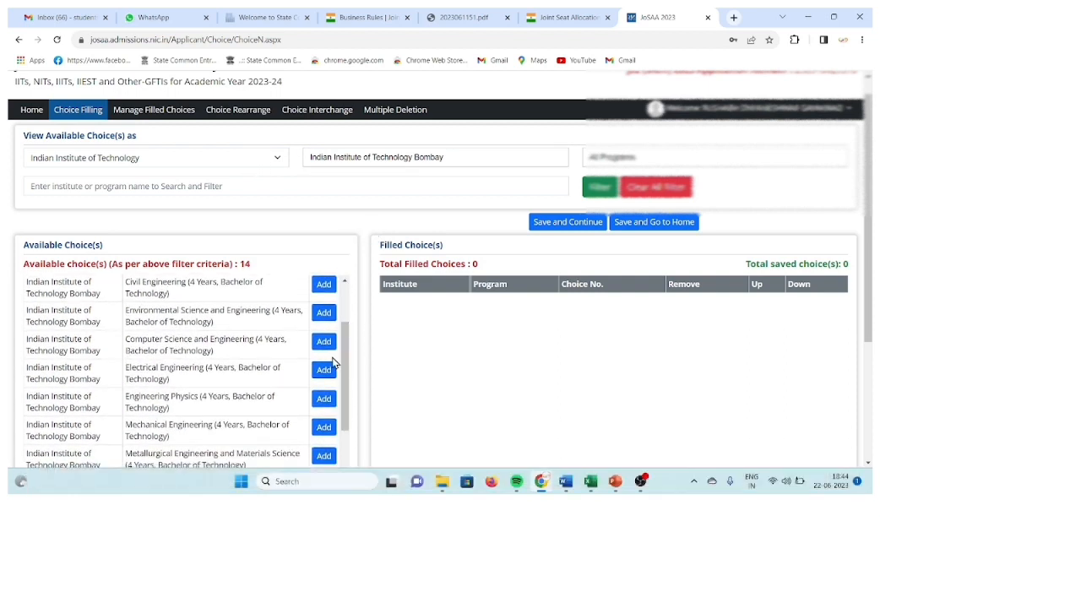
pyautogui.click(319, 346)
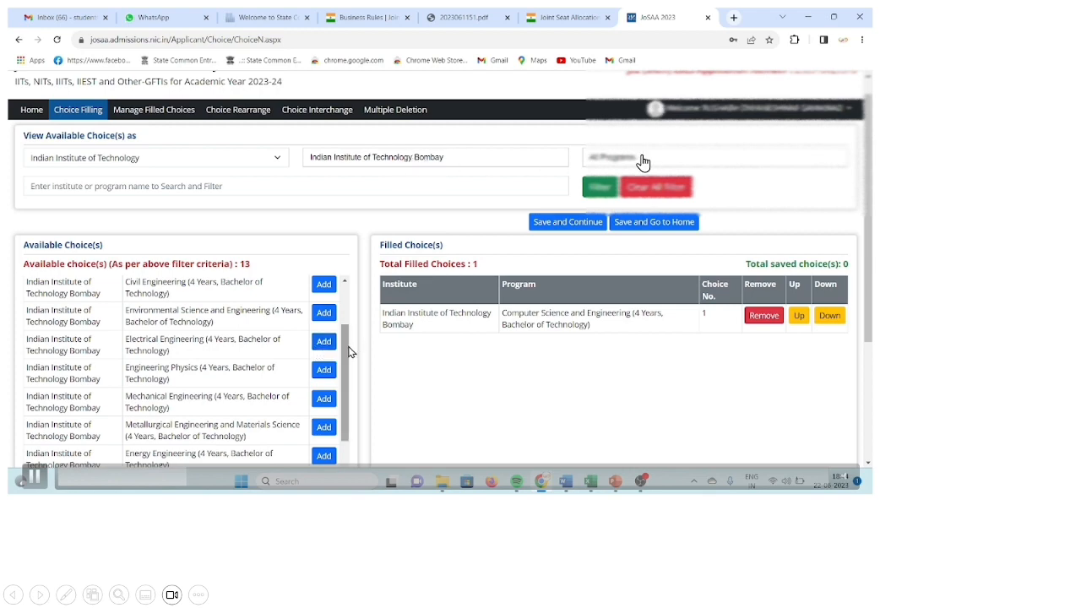
pyautogui.moveTo(350, 352); pyautogui.dragTo(356, 303)
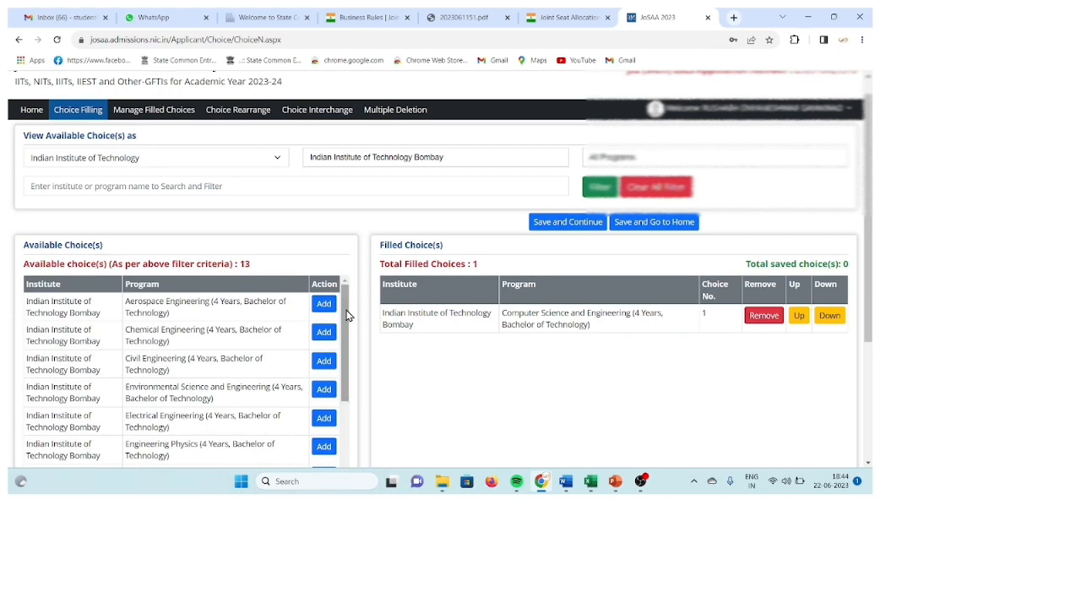
pyautogui.moveTo(345, 316)
pyautogui.mouseDown()
pyautogui.moveTo(351, 421)
pyautogui.moveTo(353, 308)
pyautogui.mouseUp()
pyautogui.moveTo(345, 339); pyautogui.dragTo(346, 435)
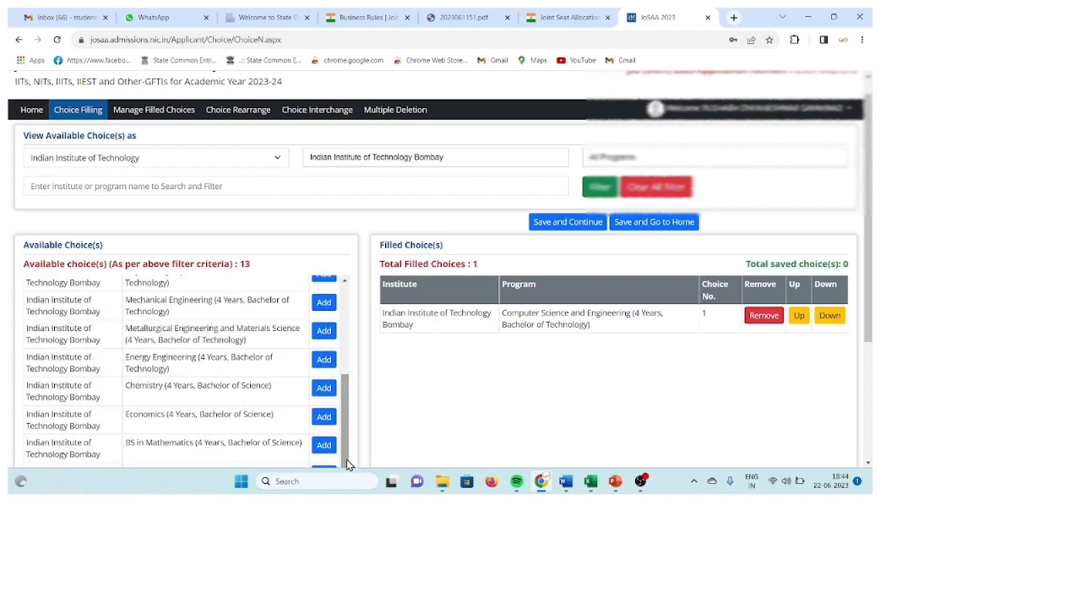
pyautogui.click(323, 302)
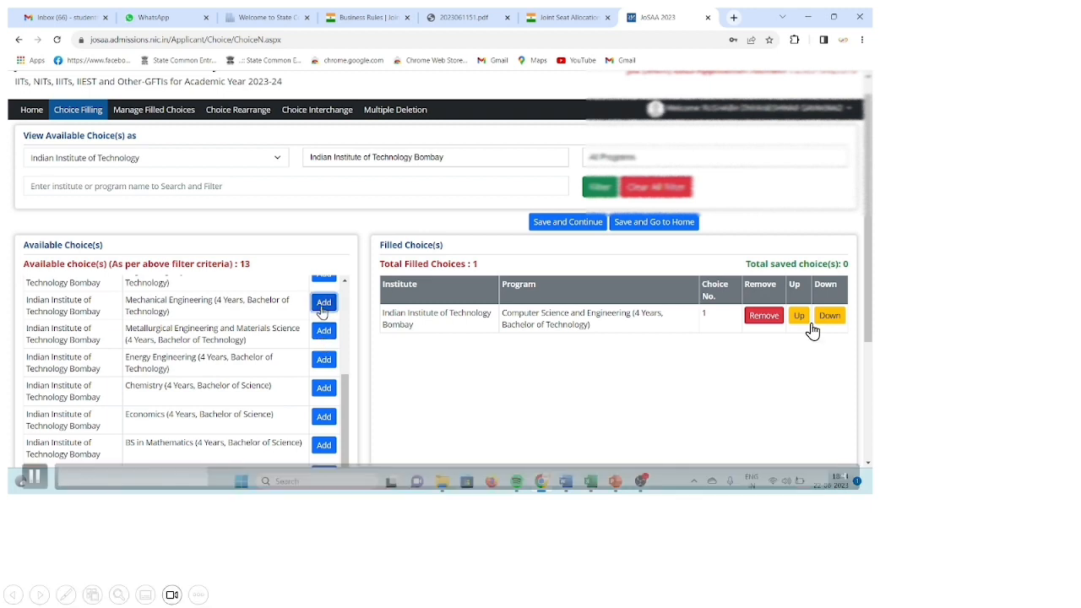
# Add the four-year Electrical Engineering and Engineering Physics programs at IIT Bombay to the filled choices
pyautogui.moveTo(343, 376); pyautogui.dragTo(338, 308)
pyautogui.scroll(1, 336, 308)
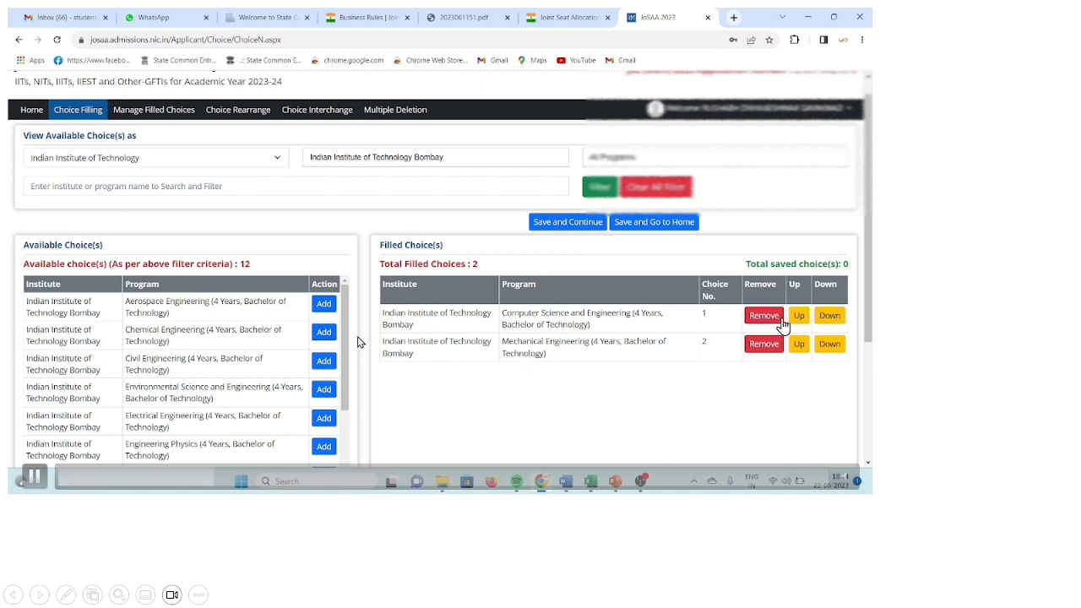
pyautogui.moveTo(345, 336); pyautogui.dragTo(344, 367)
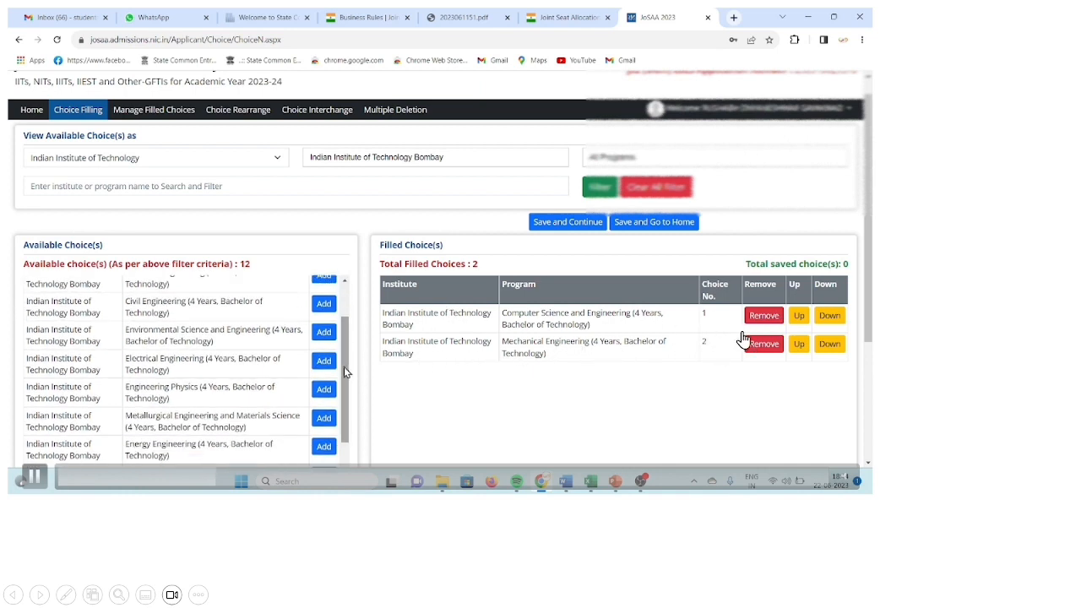
pyautogui.click(324, 363)
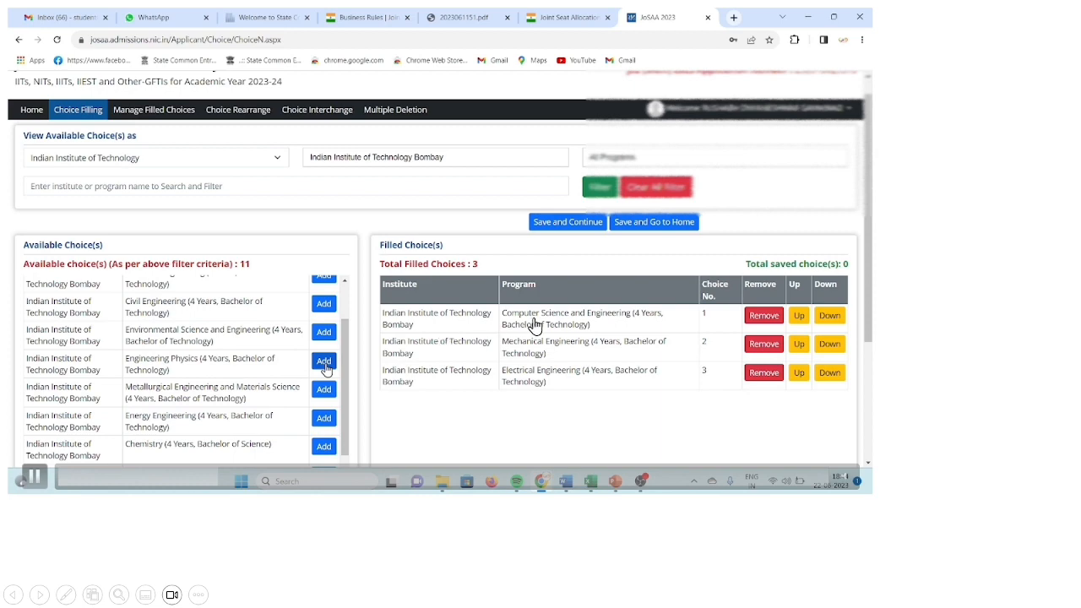
pyautogui.click(324, 361)
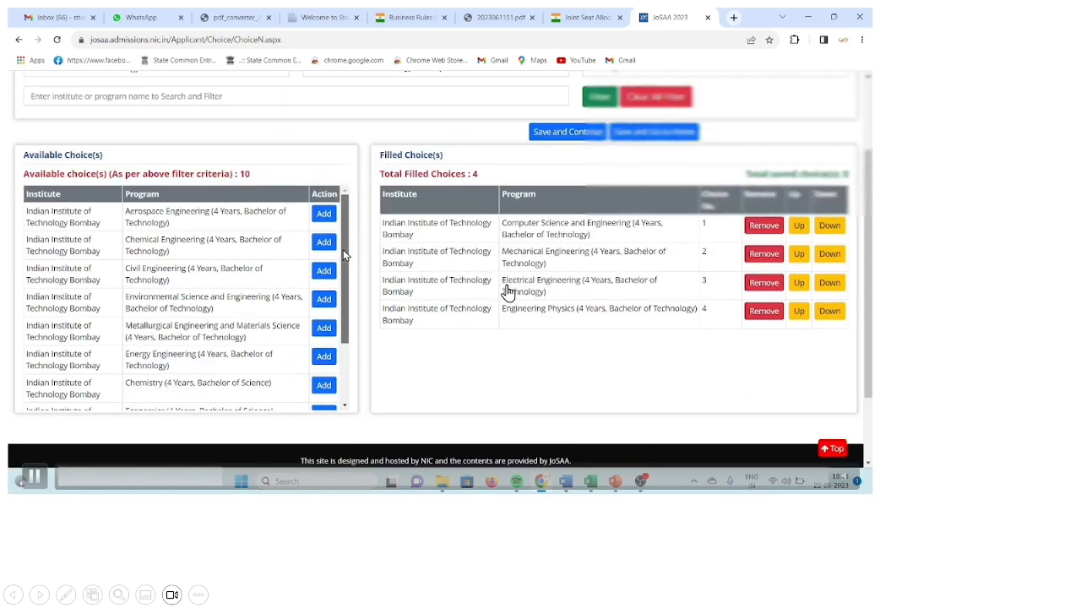
# Check the remaining IIT Bombay programs and switch the institute filter to Indian Institute of Technology Kharagpur
pyautogui.moveTo(343, 250); pyautogui.dragTo(336, 289)
pyautogui.scroll(-1, 336, 290)
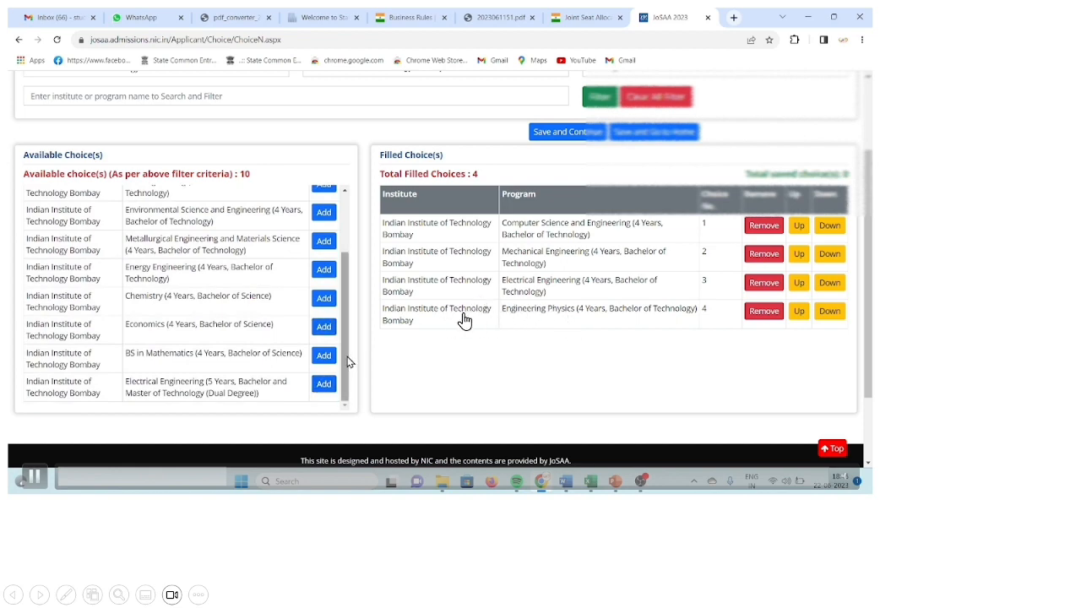
pyautogui.scroll(1, 340, 332)
pyautogui.scroll(3, 340, 331)
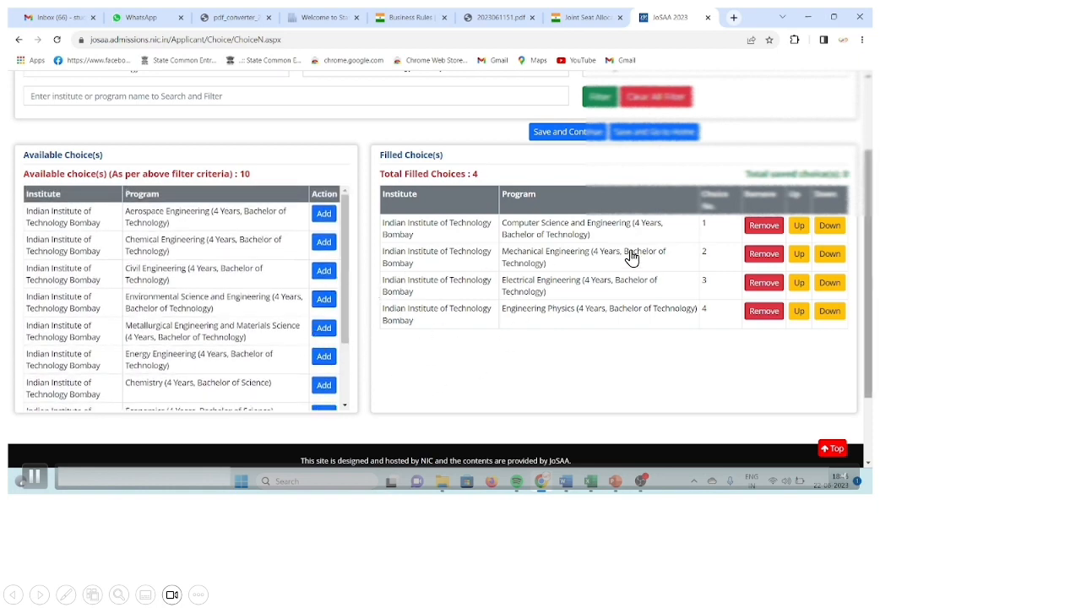
pyautogui.scroll(1, 634, 262)
pyautogui.scroll(1, 650, 269)
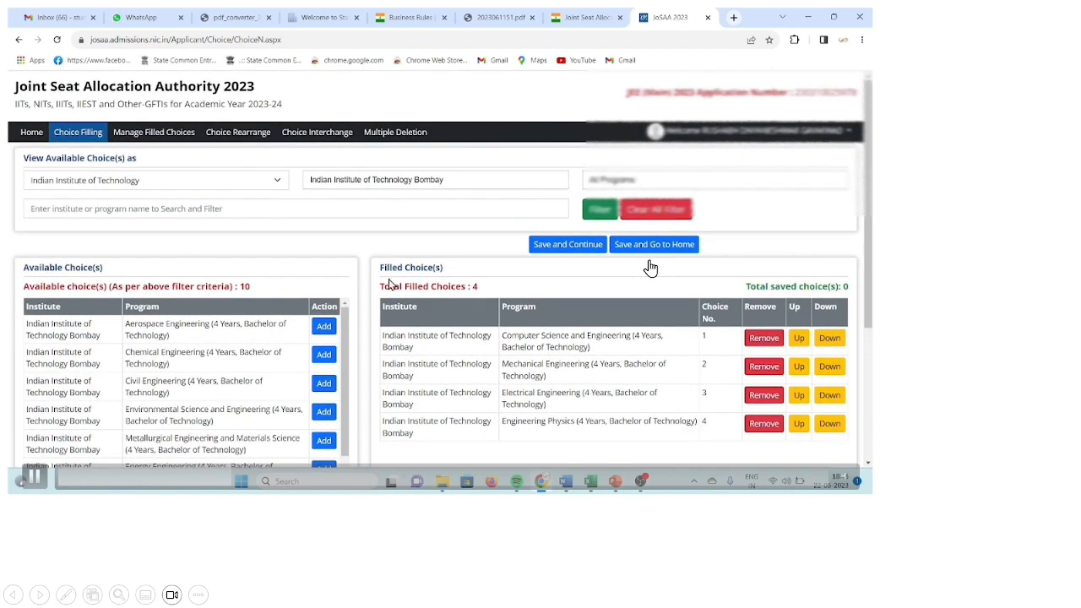
pyautogui.click(274, 184)
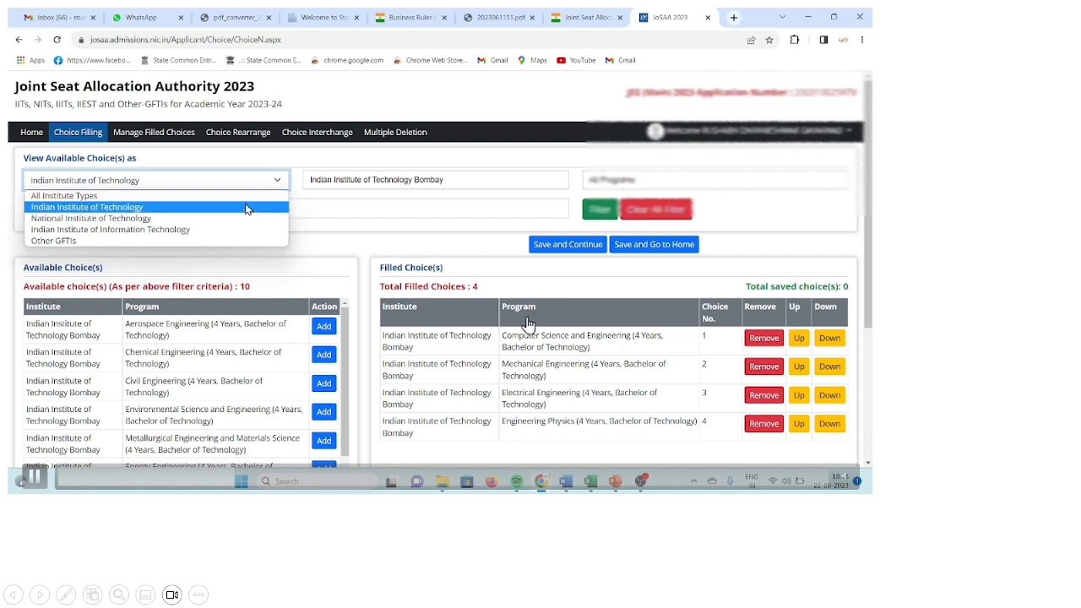
pyautogui.click(266, 234)
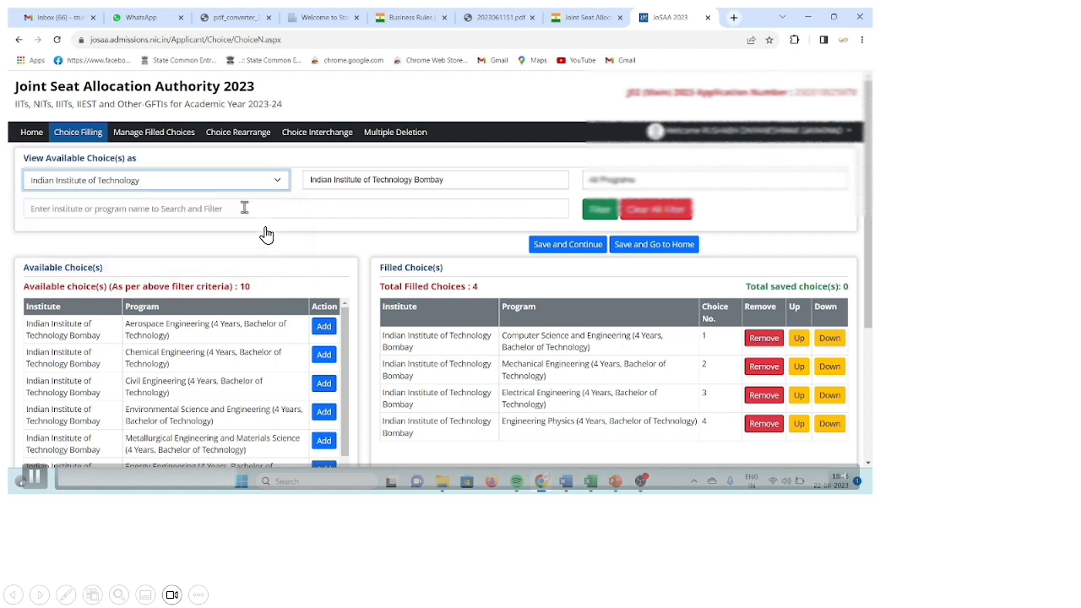
pyautogui.click(433, 184)
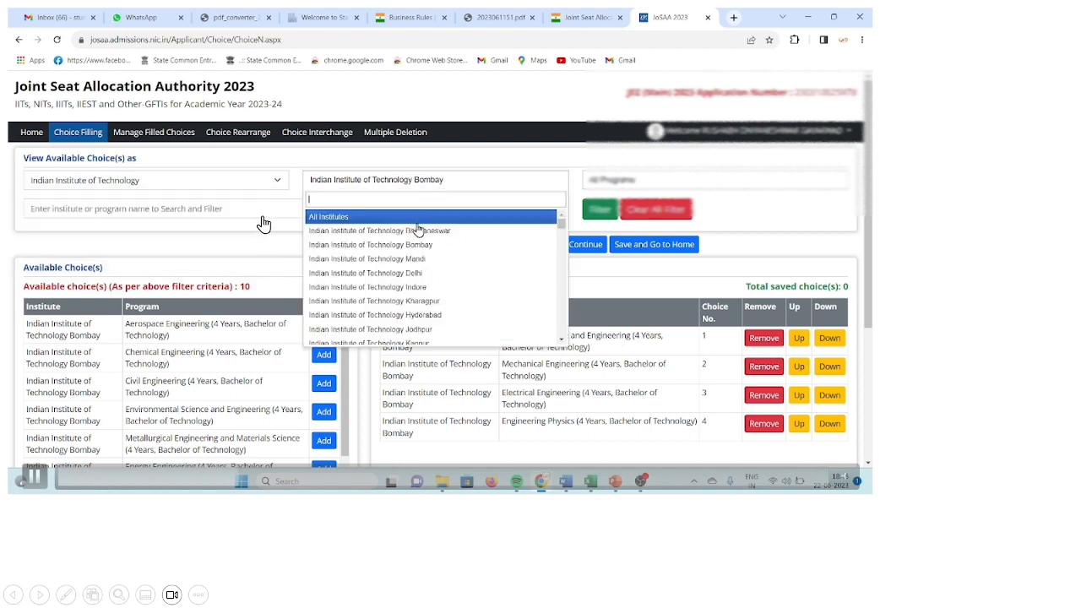
pyautogui.click(409, 301)
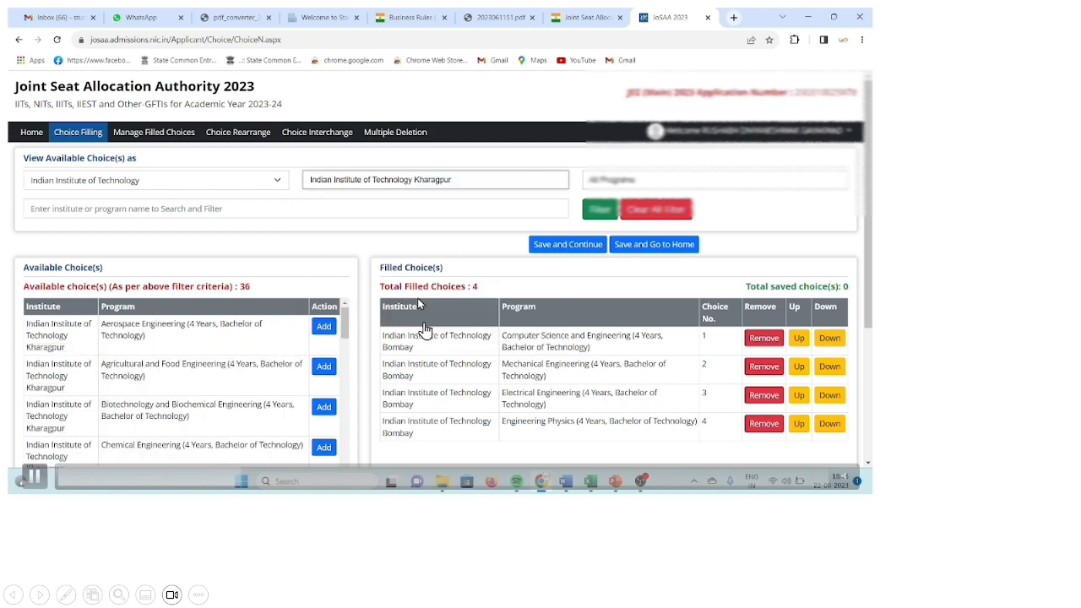
# Add IIT Kharagpur's Computer Science and Engineering, Electronics and Electrical Communication Engineering, Electrical Engineering and Mechanical Engineering programs, in that order, to the filled choices
pyautogui.scroll(-2, 321, 329)
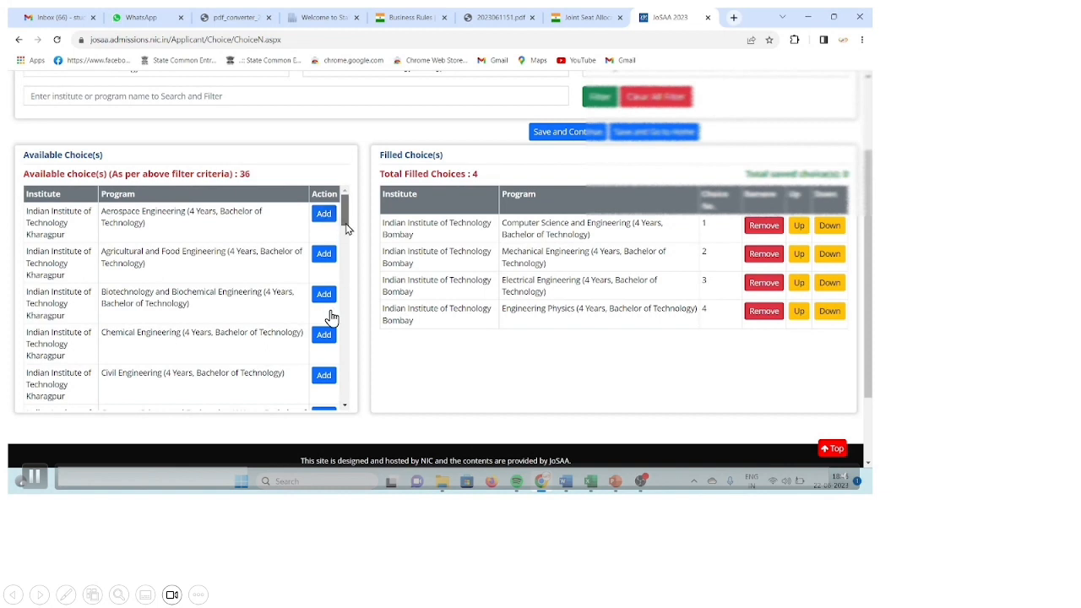
pyautogui.scroll(-2, 333, 321)
pyautogui.scroll(-1, 346, 342)
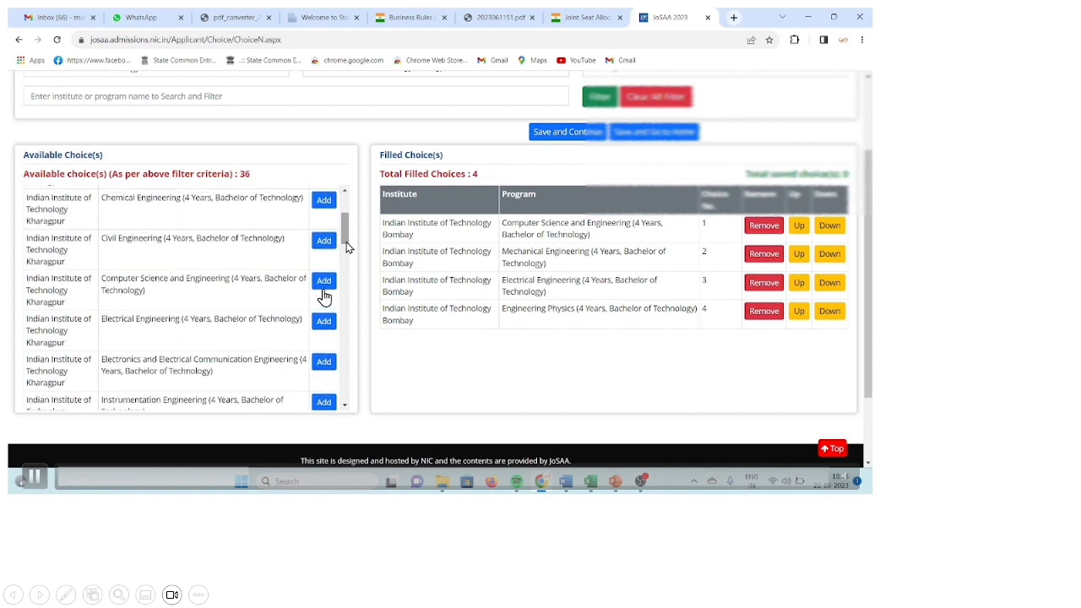
pyautogui.click(323, 291)
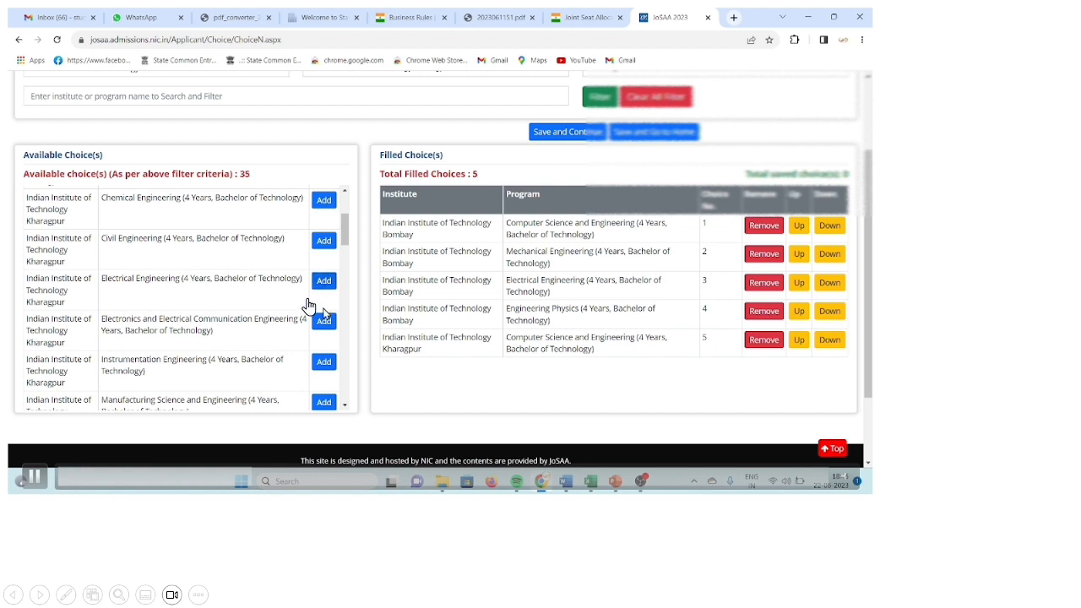
pyautogui.click(323, 323)
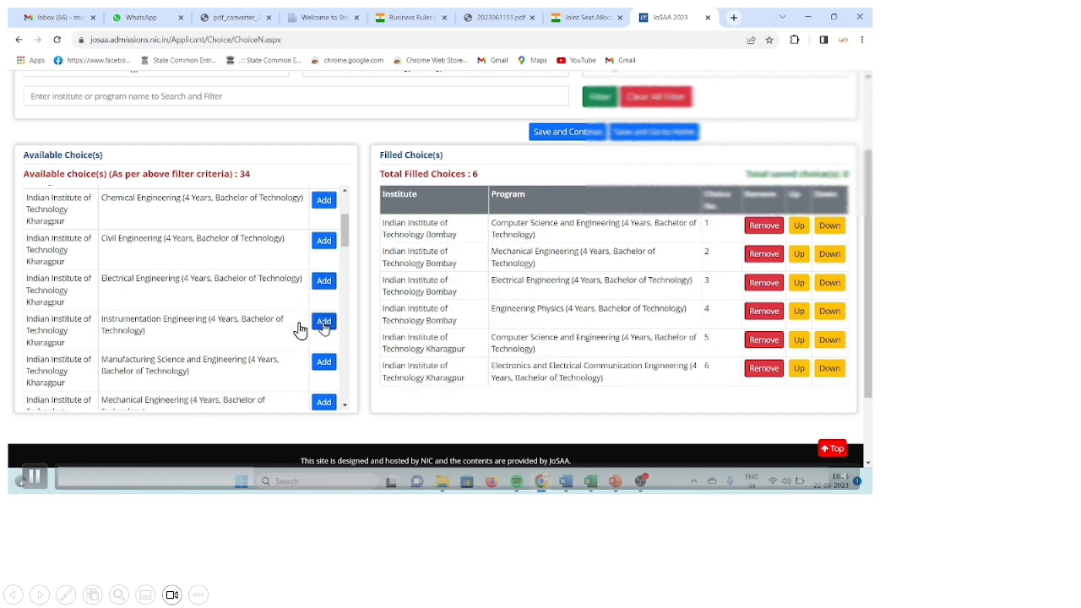
pyautogui.click(324, 282)
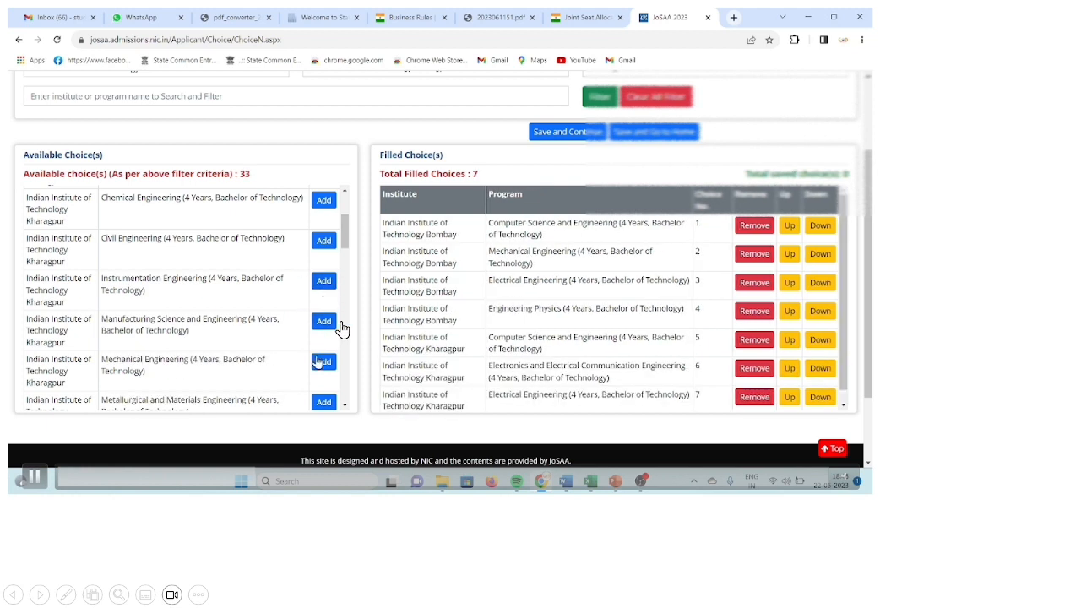
pyautogui.click(322, 365)
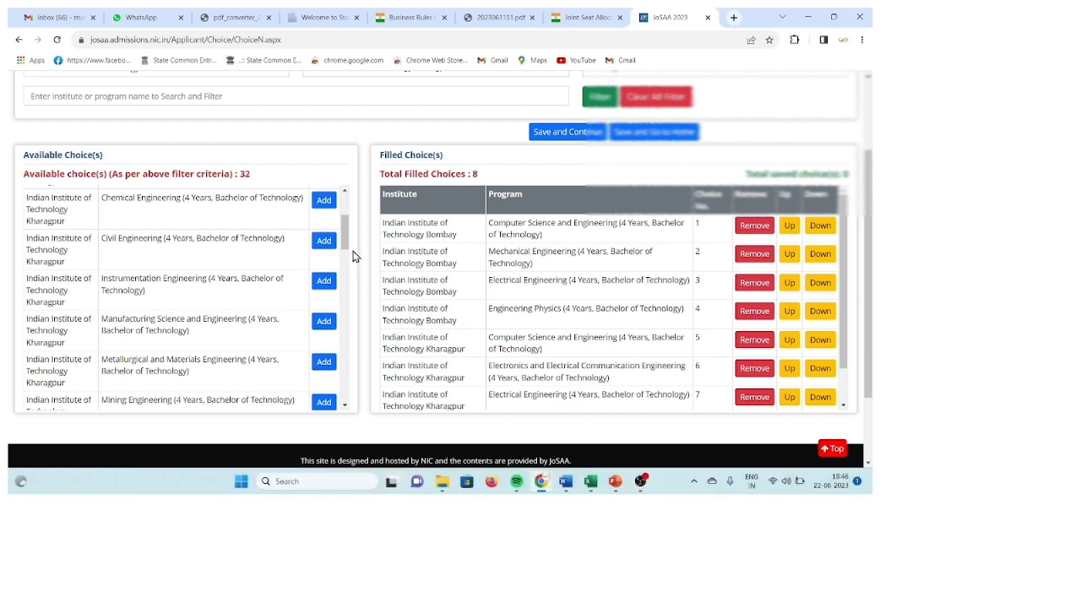
pyautogui.moveTo(344, 233); pyautogui.dragTo(343, 315)
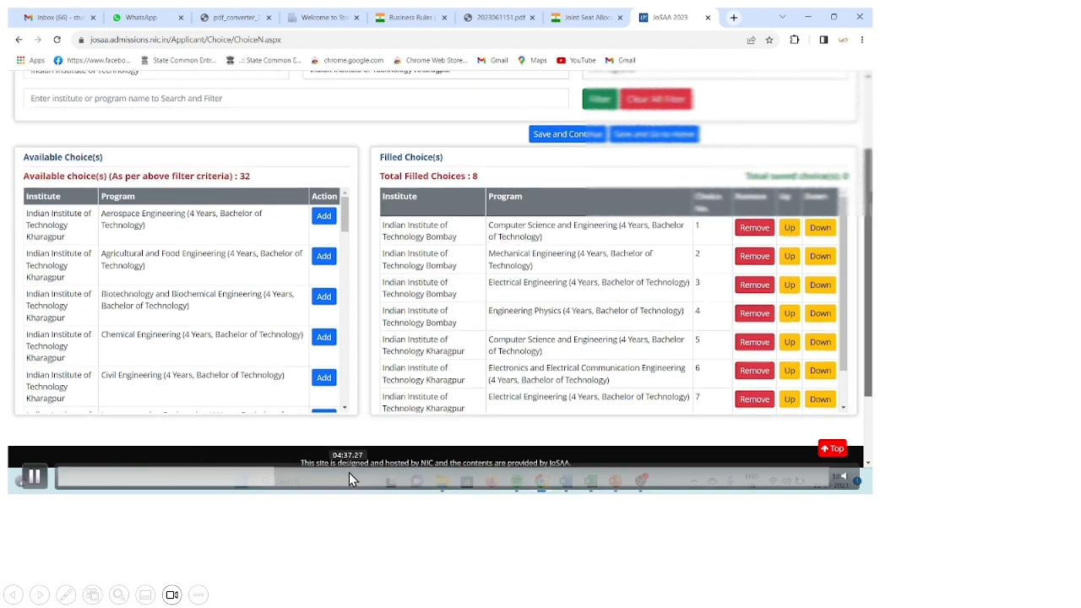
pyautogui.click(348, 478)
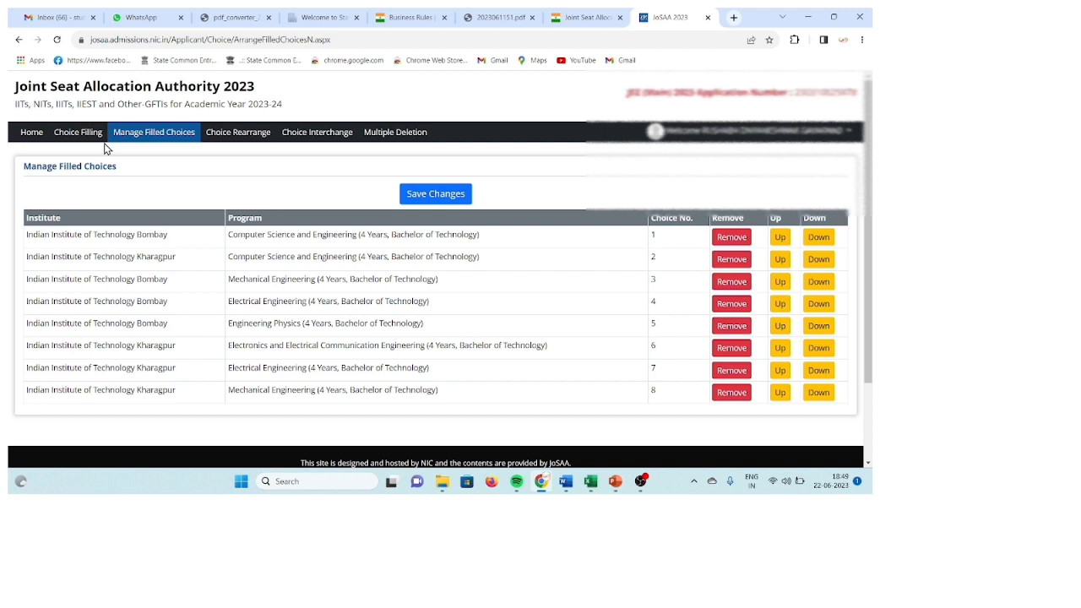
pyautogui.moveTo(487, 401)
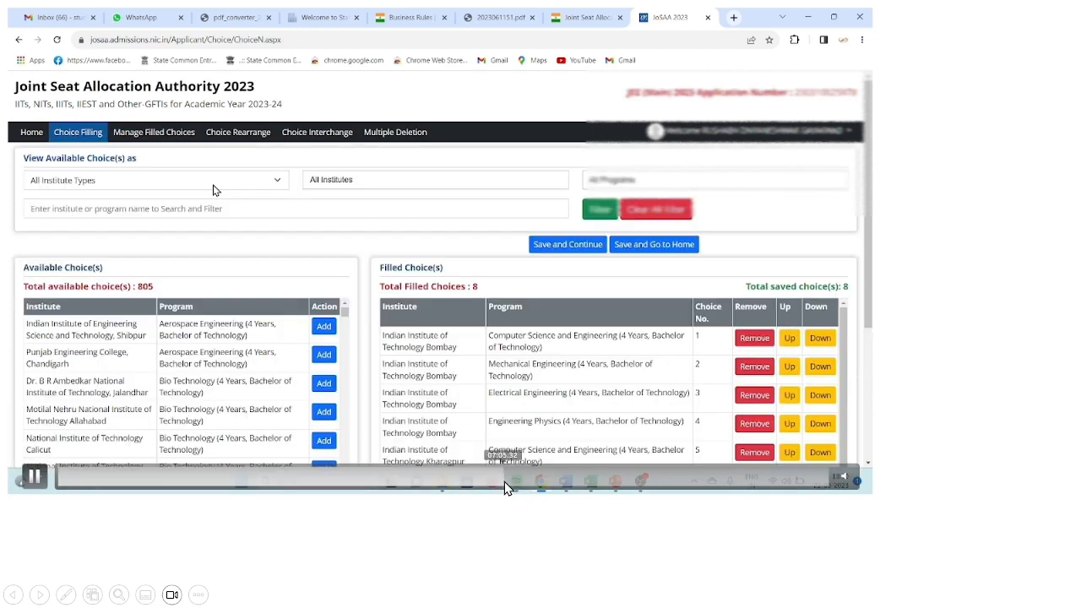
pyautogui.click(536, 483)
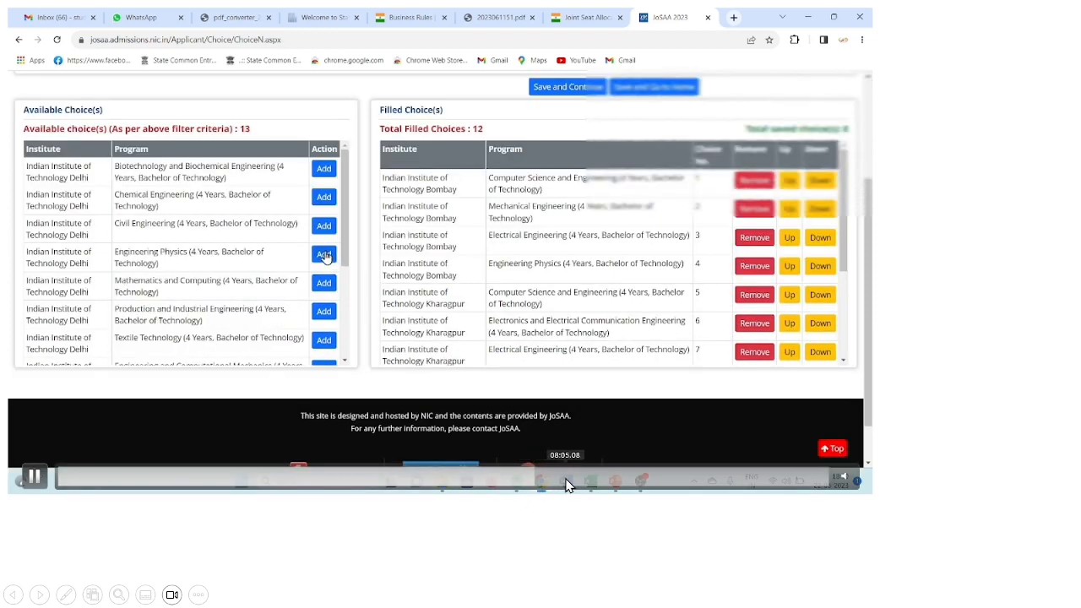
pyautogui.click(568, 483)
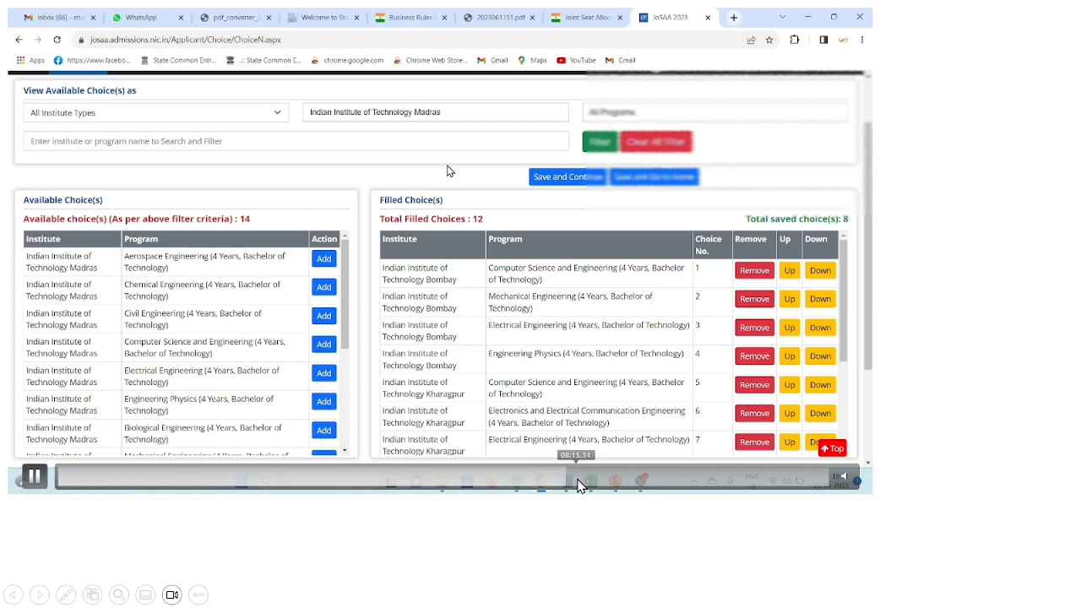
pyautogui.click(577, 483)
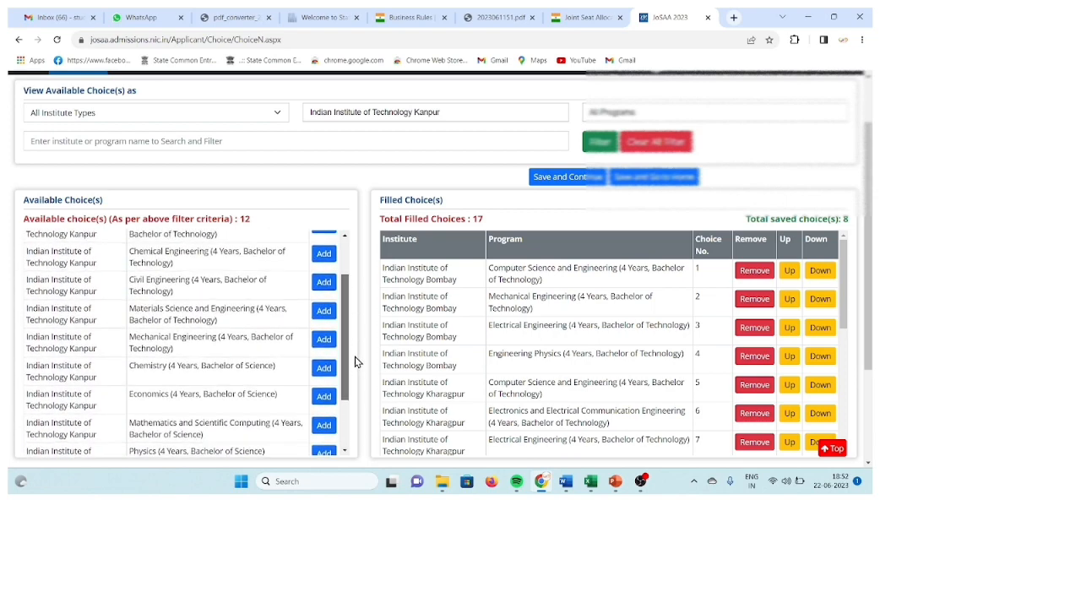
pyautogui.scroll(2, 354, 362)
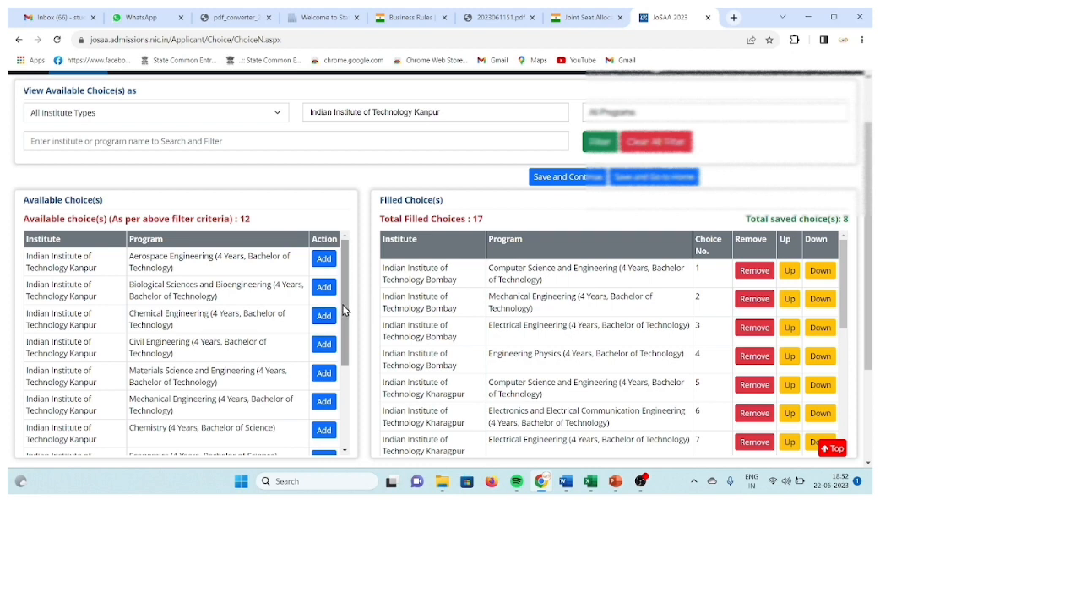
pyautogui.moveTo(343, 307); pyautogui.dragTo(343, 404)
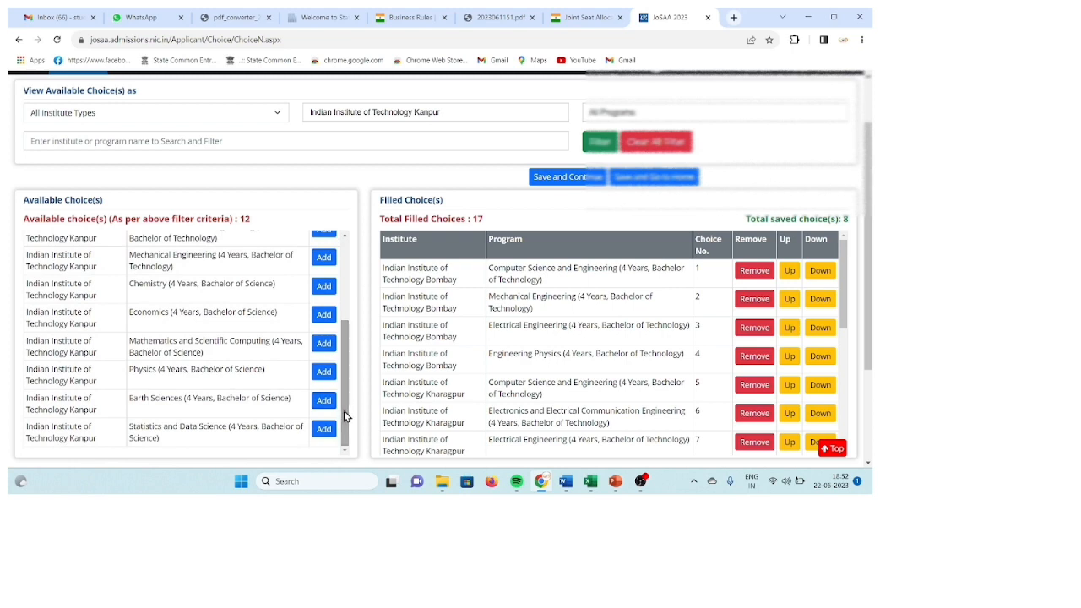
pyautogui.moveTo(344, 410); pyautogui.dragTo(342, 333)
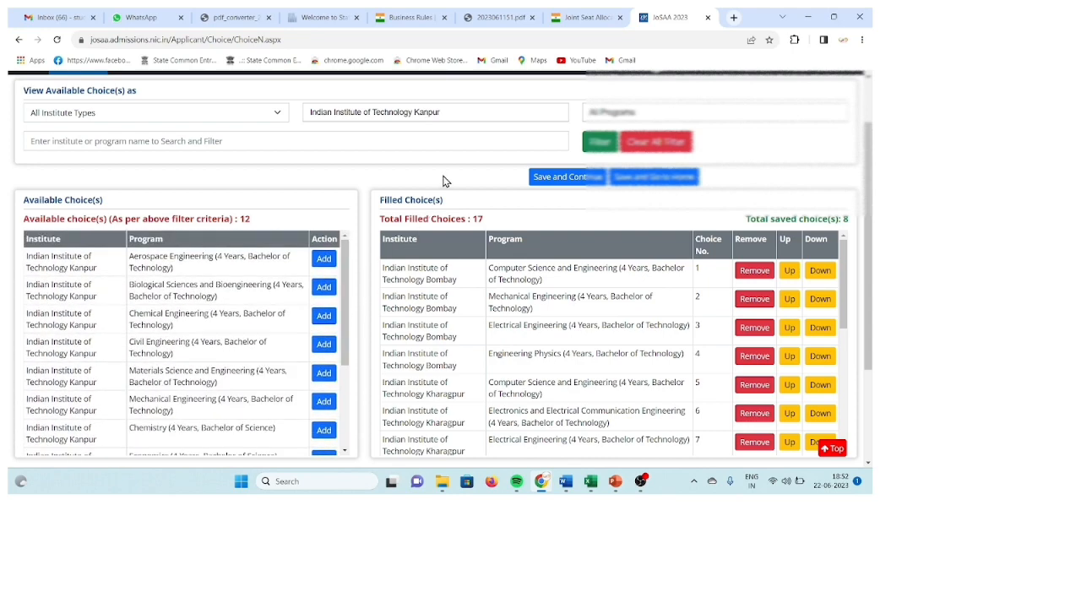
# Save the filled choices, confirm the save and dismiss the resulting message
pyautogui.click(541, 176)
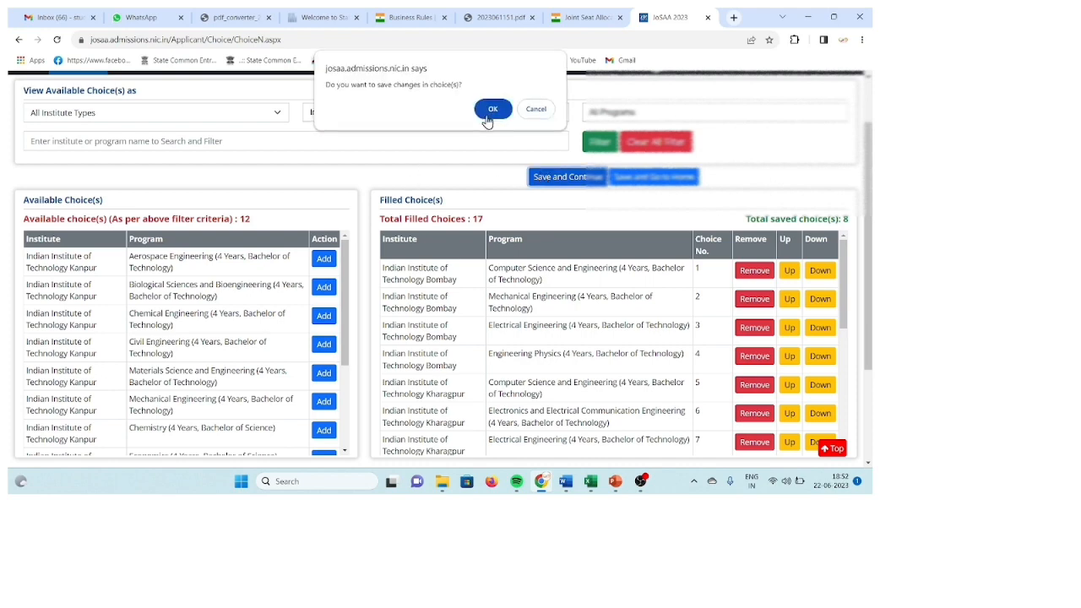
pyautogui.click(493, 109)
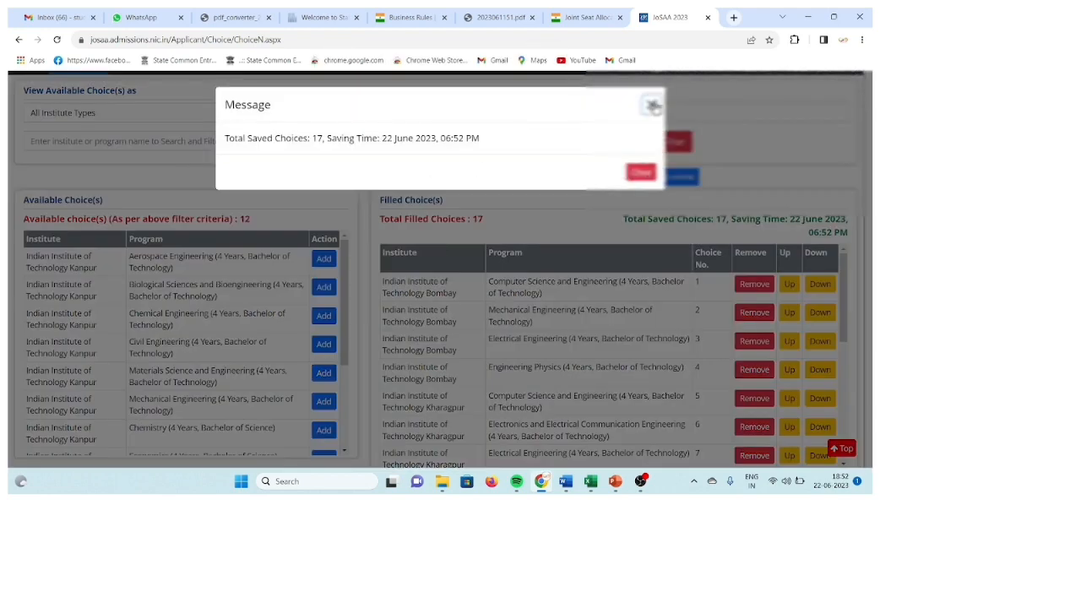
pyautogui.click(653, 105)
# Open the Manage Filled Choices page, try to save the pending changes and dismiss the resulting alert
pyautogui.scroll(2, 435, 173)
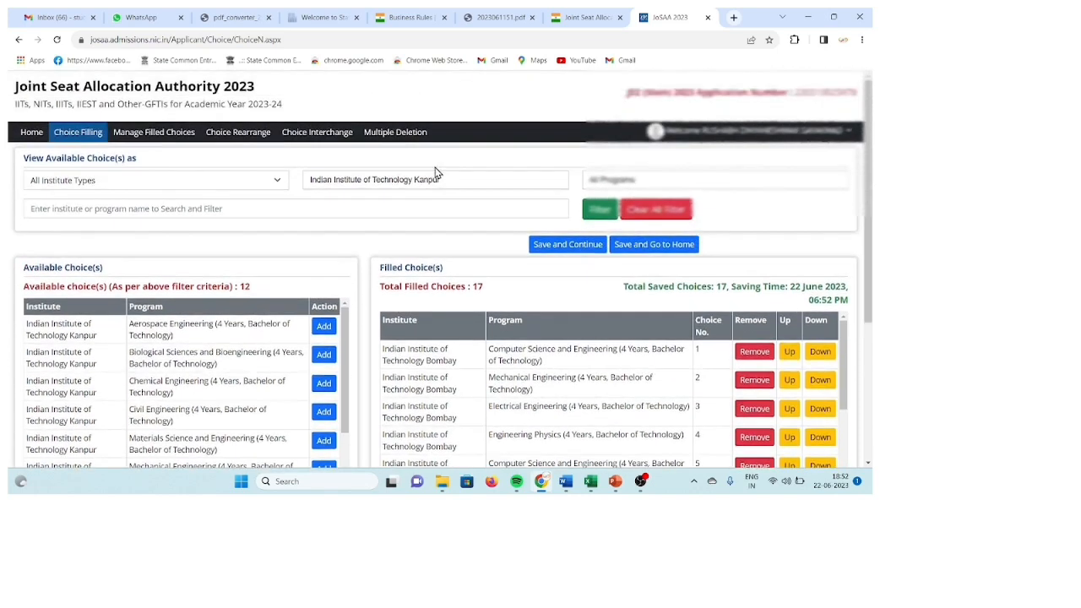
pyautogui.click(162, 135)
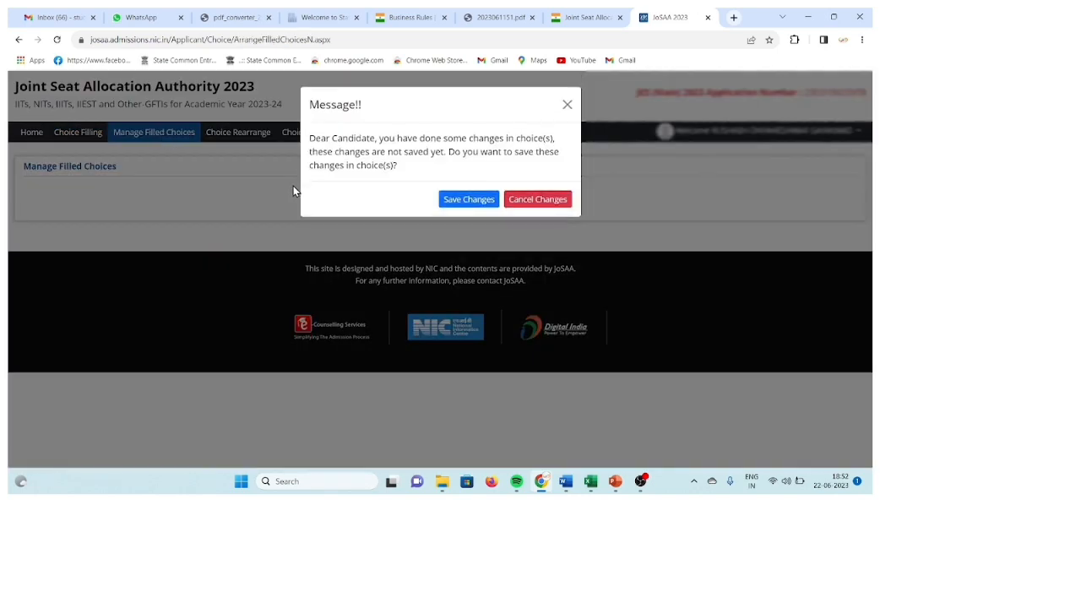
pyautogui.click(462, 201)
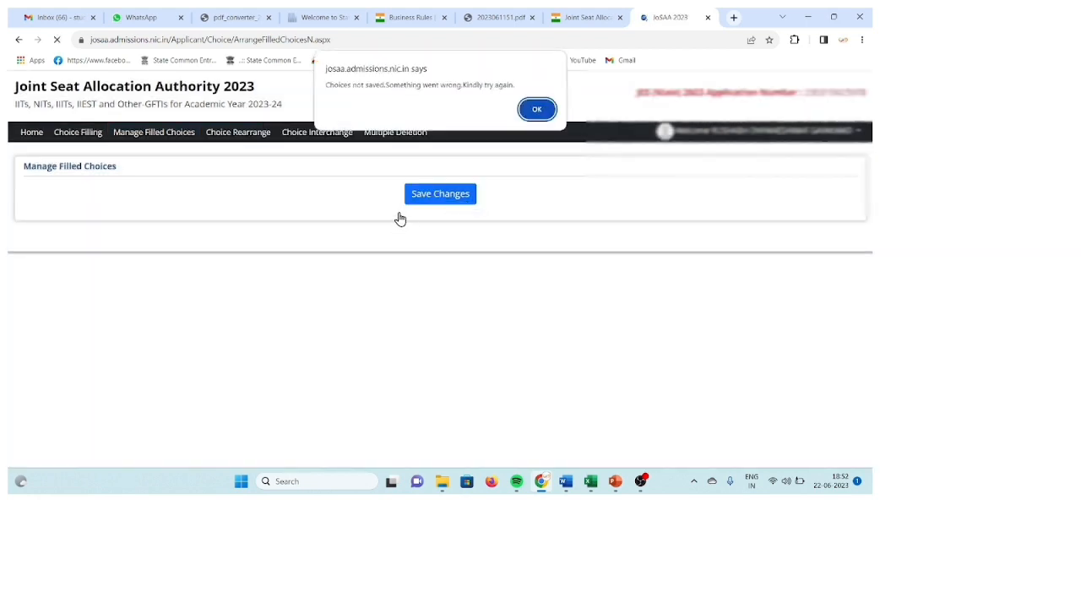
pyautogui.click(526, 115)
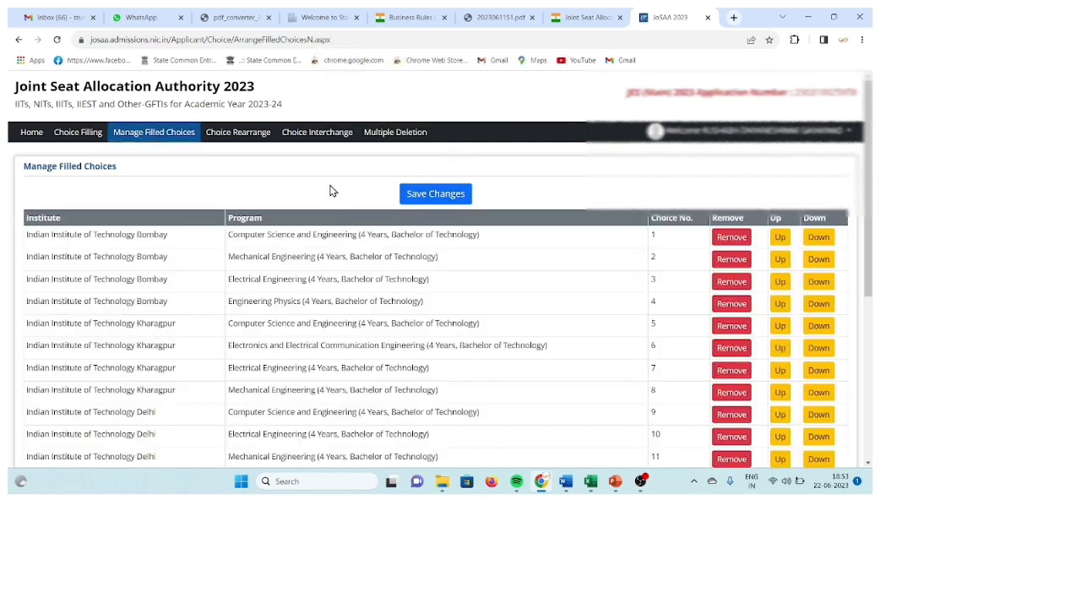
# Move IIT Kharagpur's Computer Science and Engineering program up to choice number 2 in the filled choices
pyautogui.scroll(-5, 330, 190)
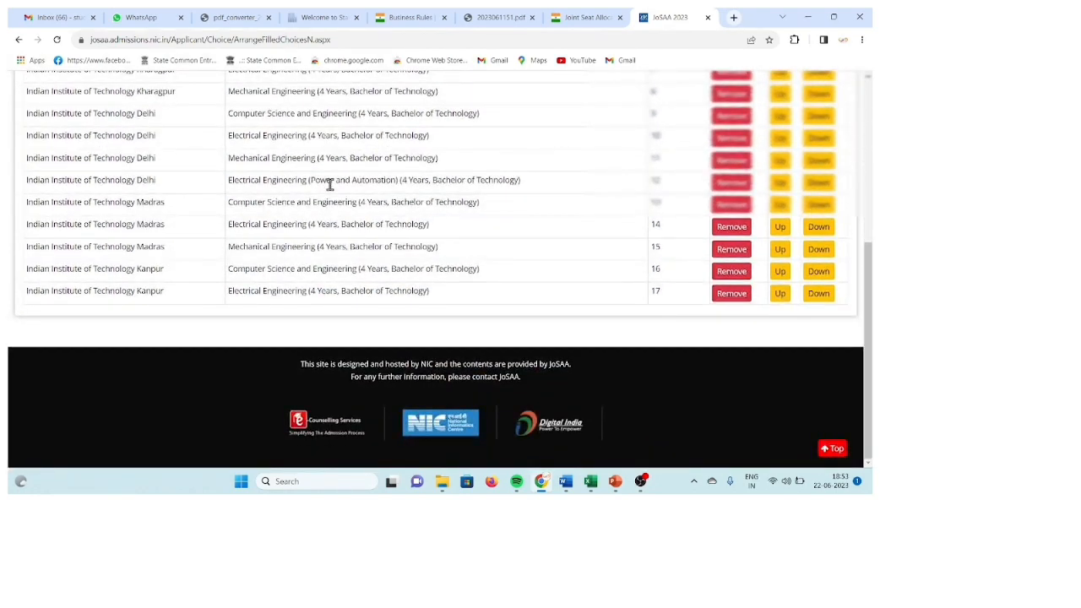
pyautogui.scroll(5, 330, 186)
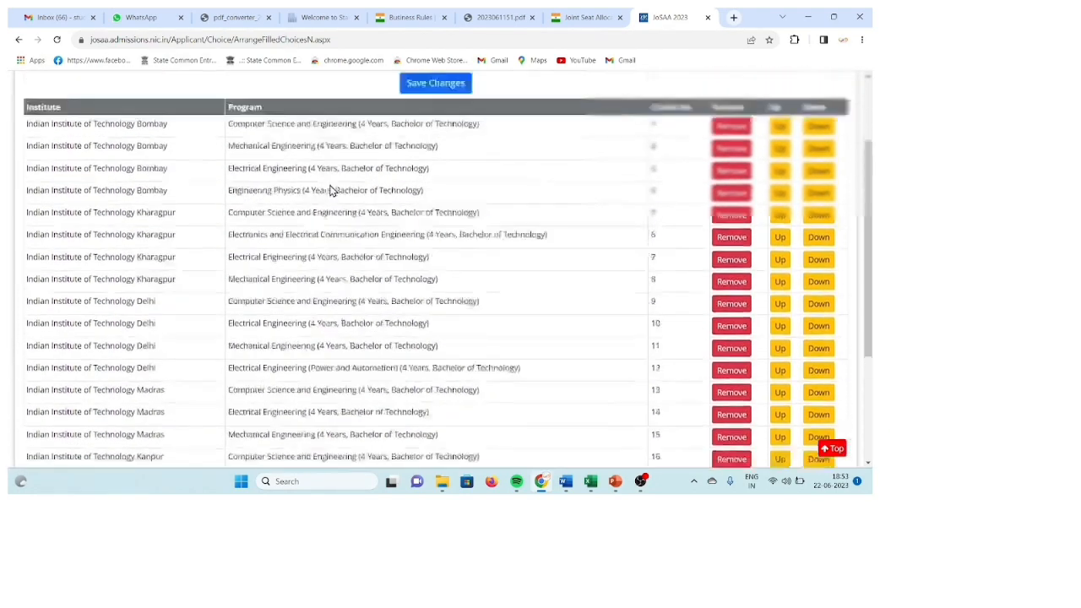
pyautogui.scroll(-1, 330, 191)
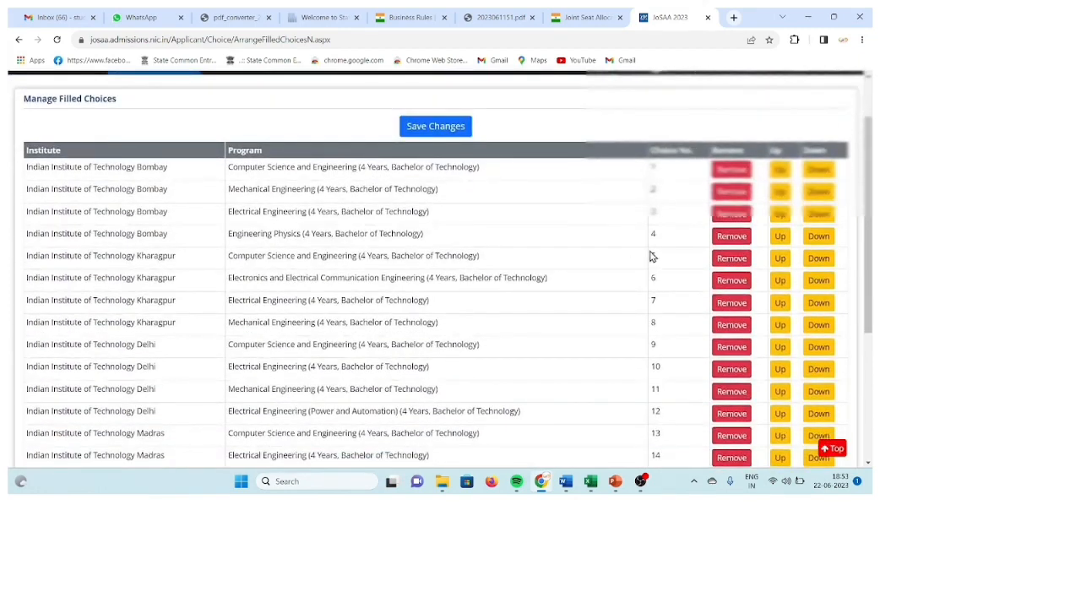
pyautogui.click(779, 260)
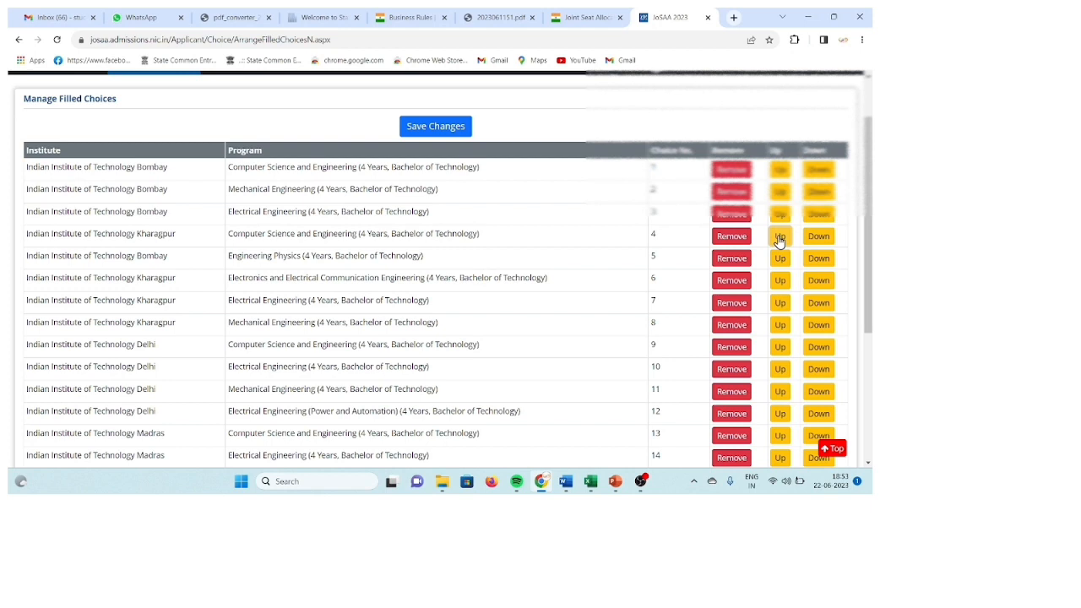
pyautogui.click(779, 240)
pyautogui.click(781, 214)
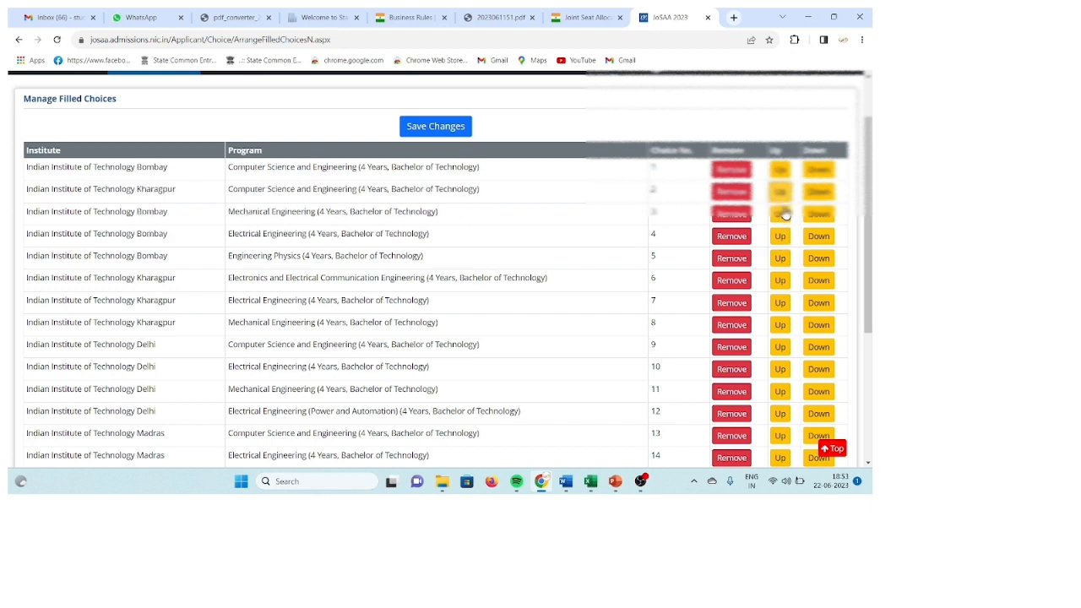